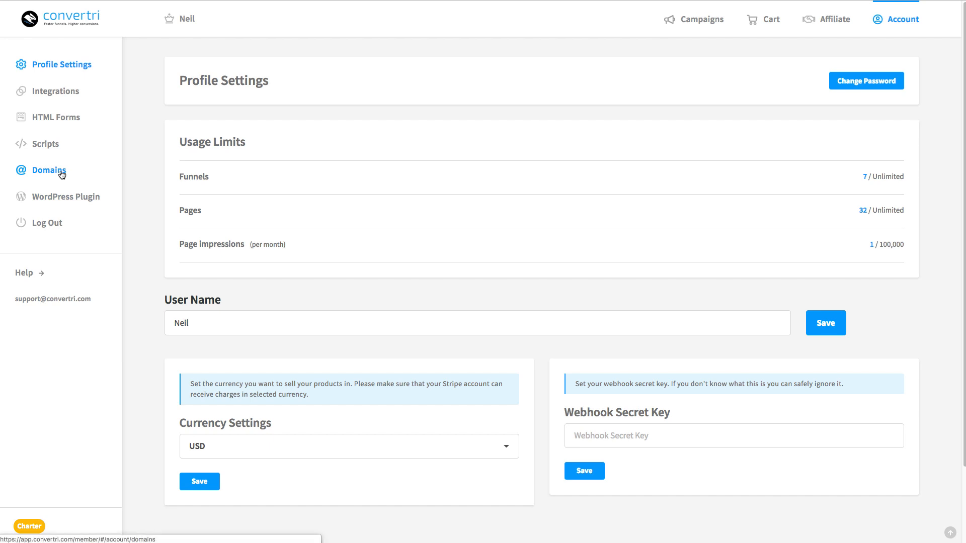
Step: Add cvtexample.com to the account's domains as a custom domain via nameserver
left_click(58, 174)
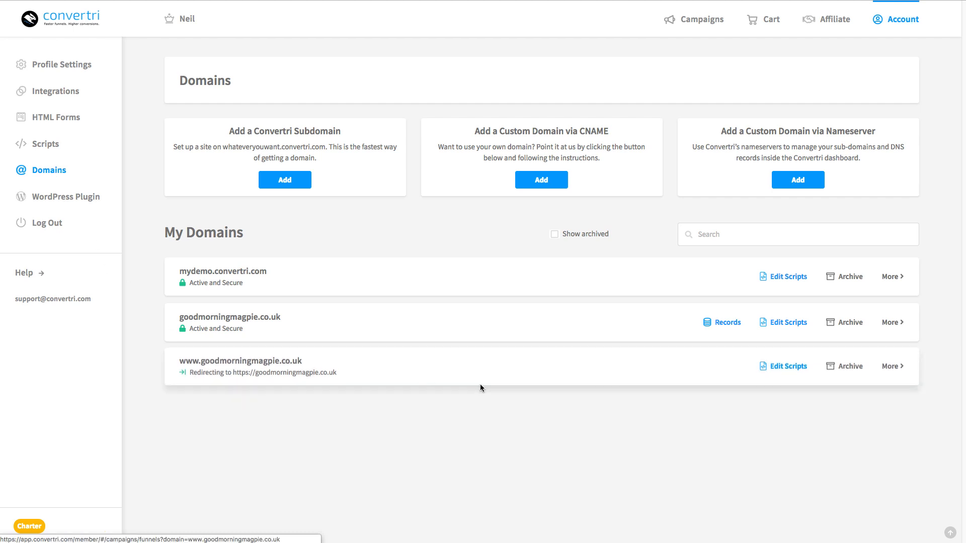
left_click(795, 184)
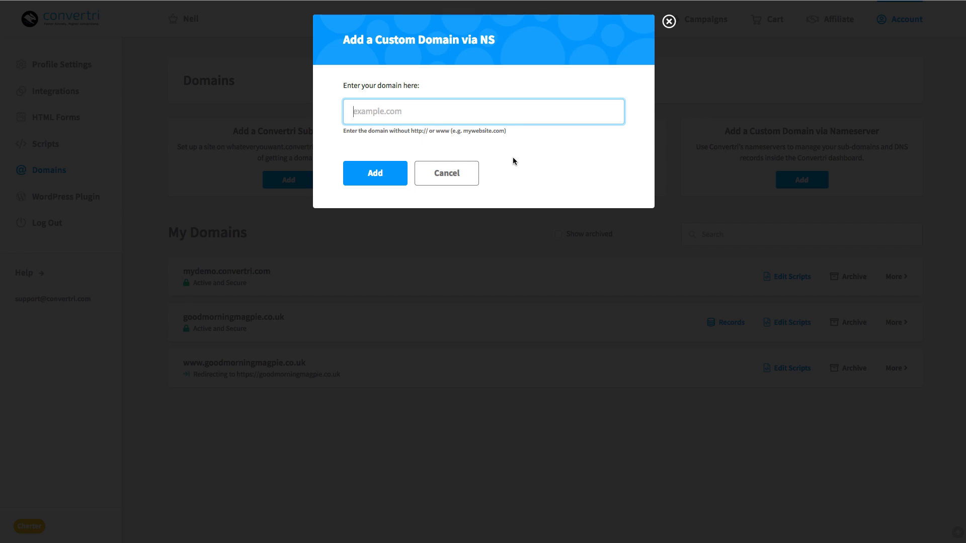
type("cvtexample.com")
left_click(375, 174)
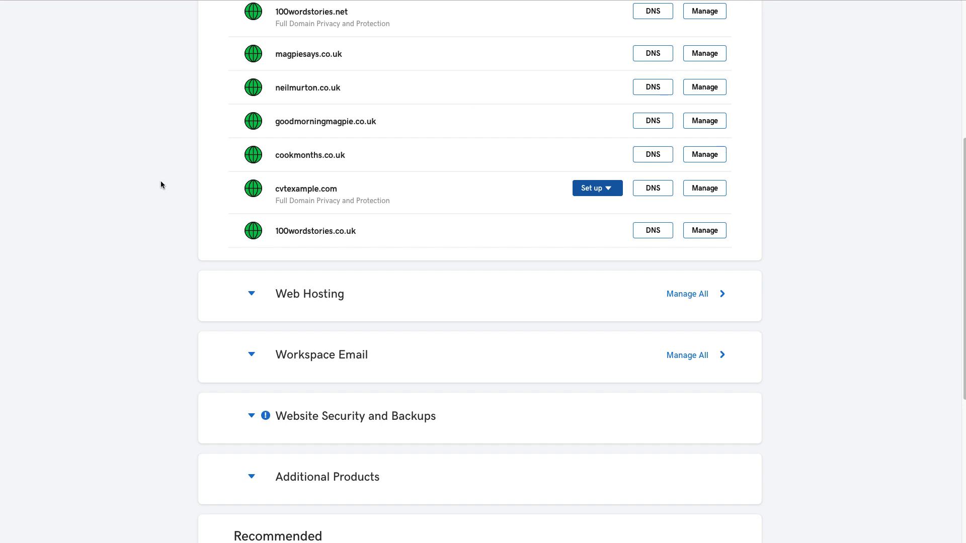
Step: Switch to GoDaddy, open the DNS management of cvtexample.com and set its nameserver type to Custom
left_click(662, 194)
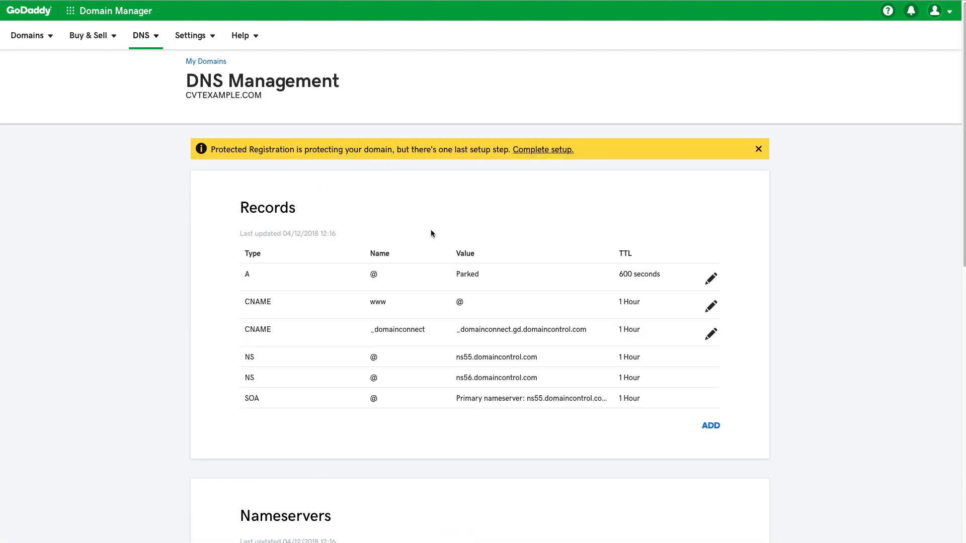
scroll(431, 233, "down", 6)
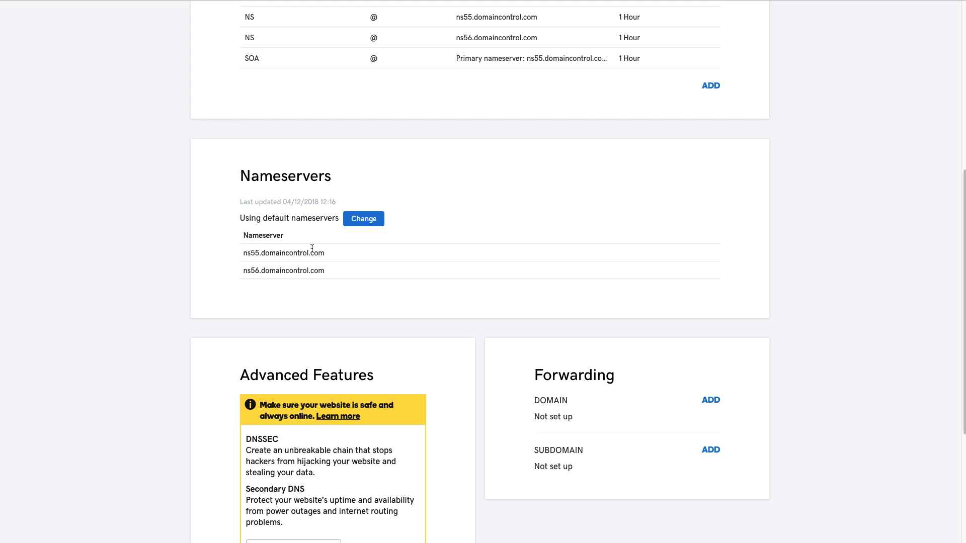
left_click(372, 224)
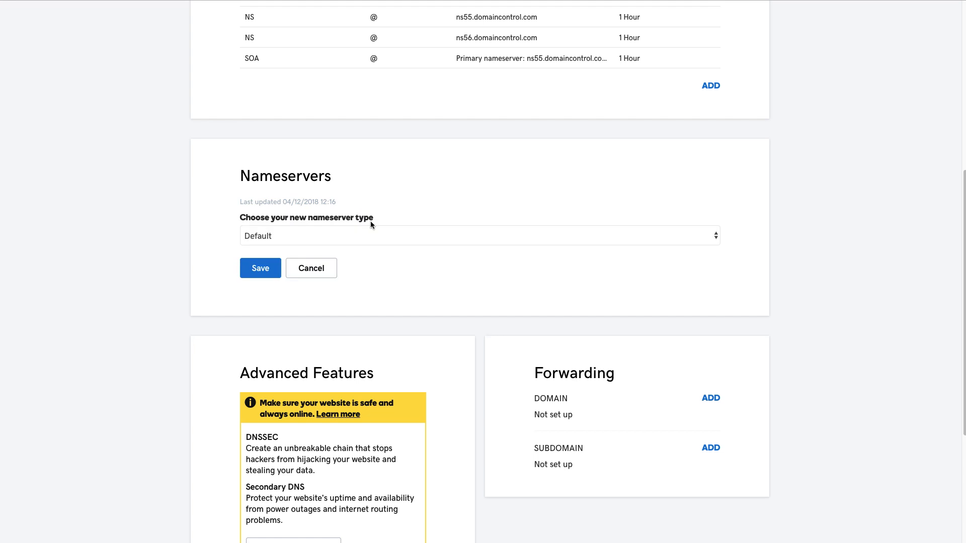
left_click(586, 234)
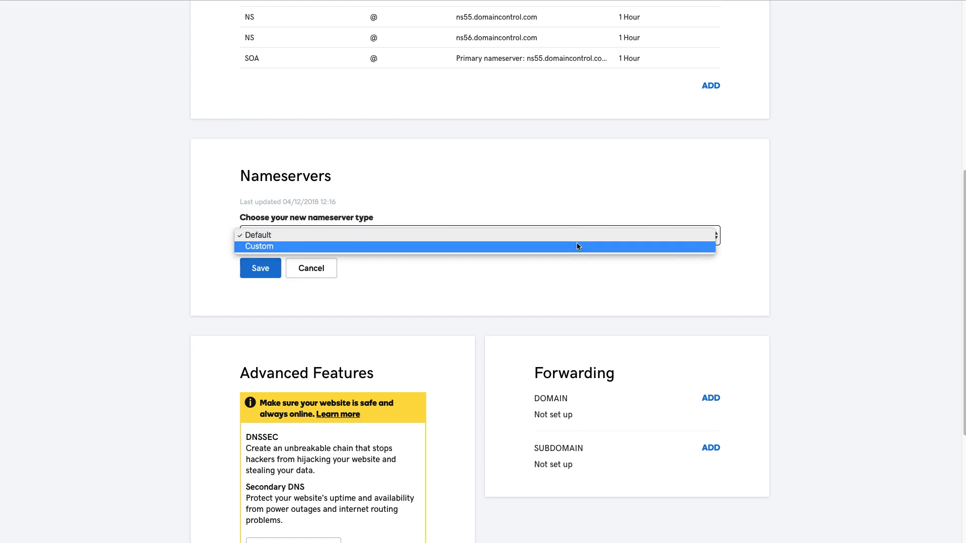
left_click(575, 246)
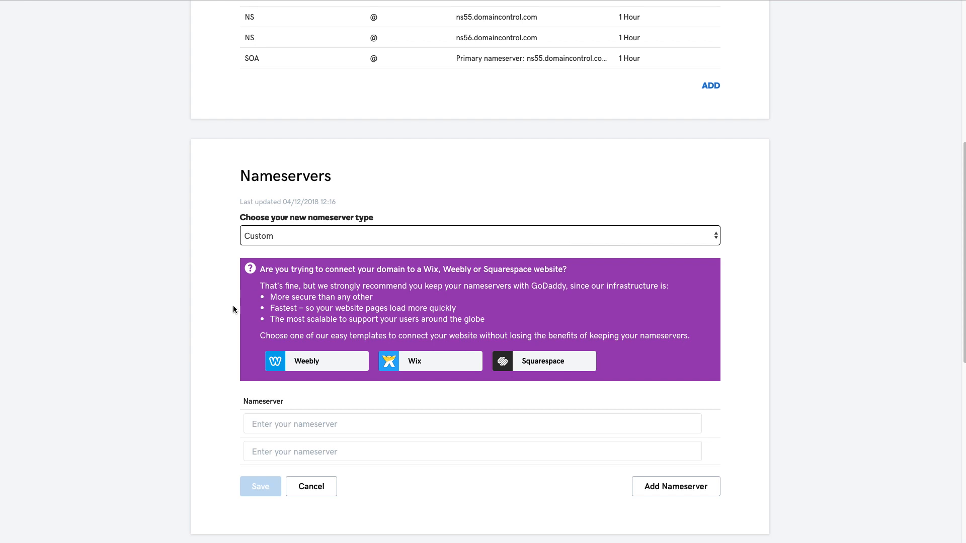
Step: Copy the first two Convertri nameservers, ns3-1.cvtdns.com and ns3-2.cvtdns.com, into the domain's custom nameserver entries in GoDaddy
scroll(227, 309, "down", 3)
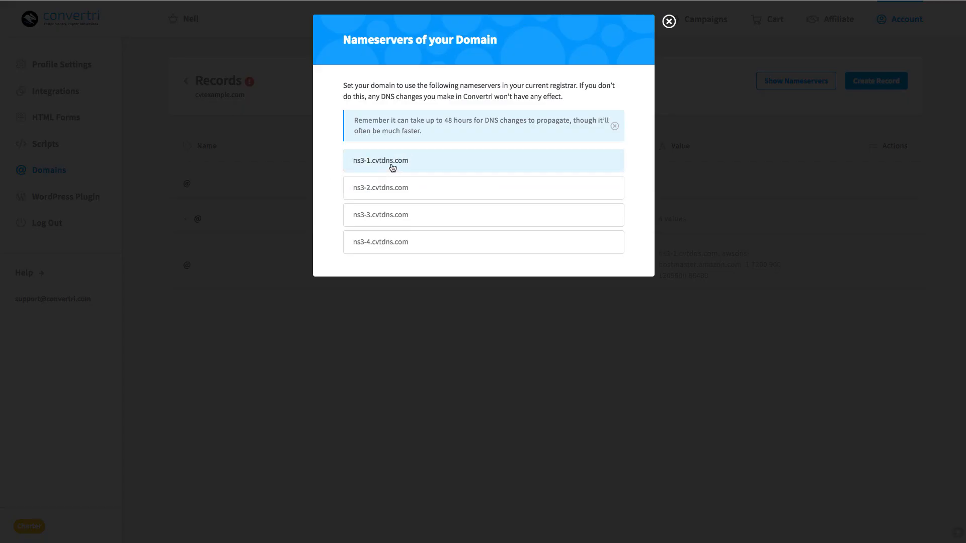
left_click(392, 167)
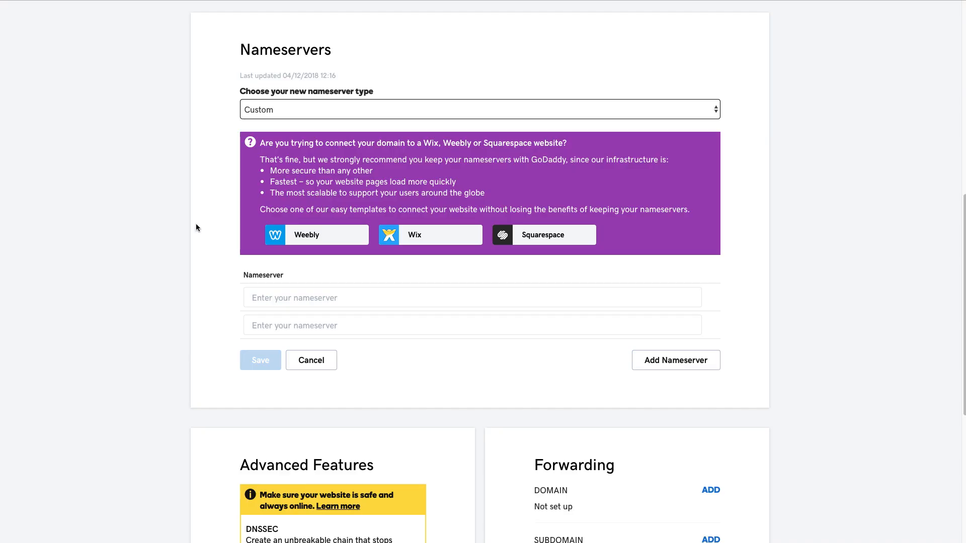
left_click(277, 293)
type("ns3-1.cvtdns.com")
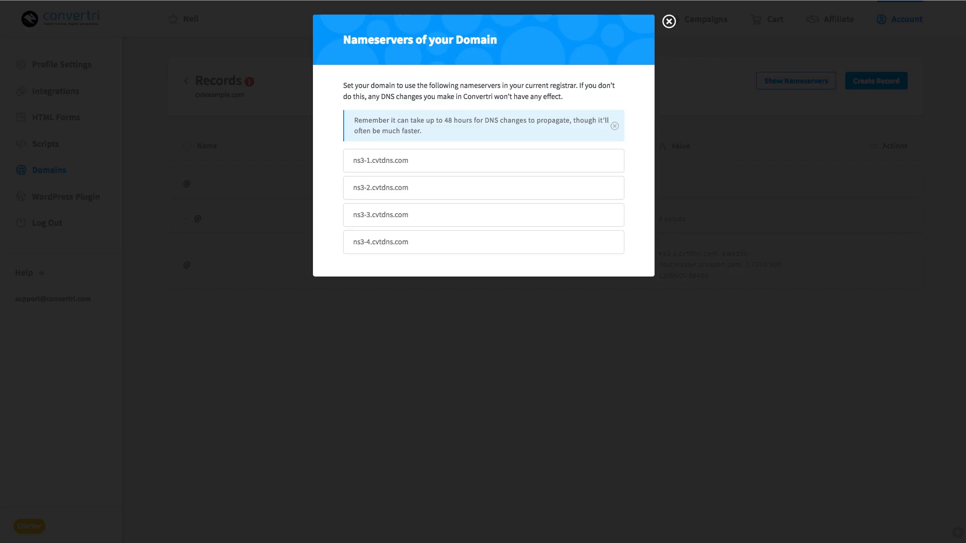
left_click(374, 191)
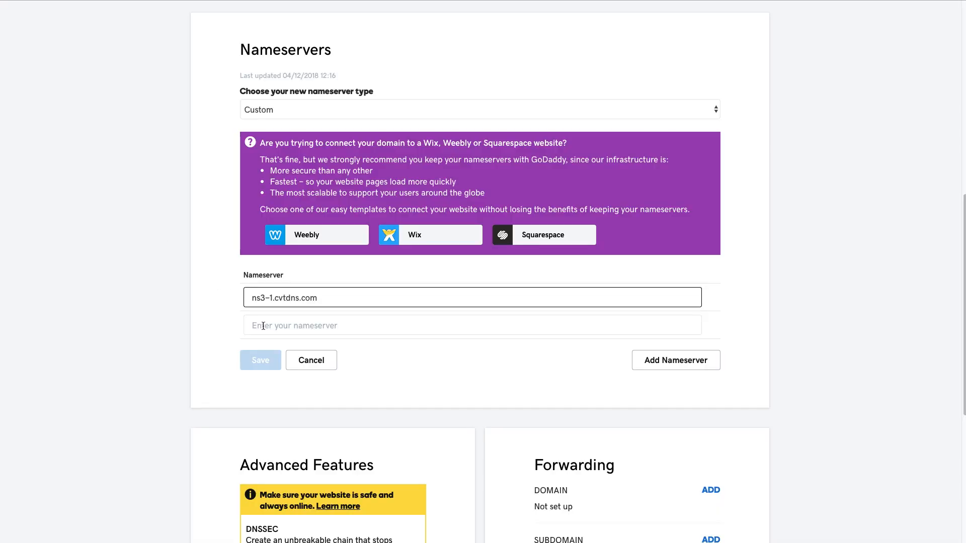
left_click(265, 320)
type("ns3-2.cvtdns.com")
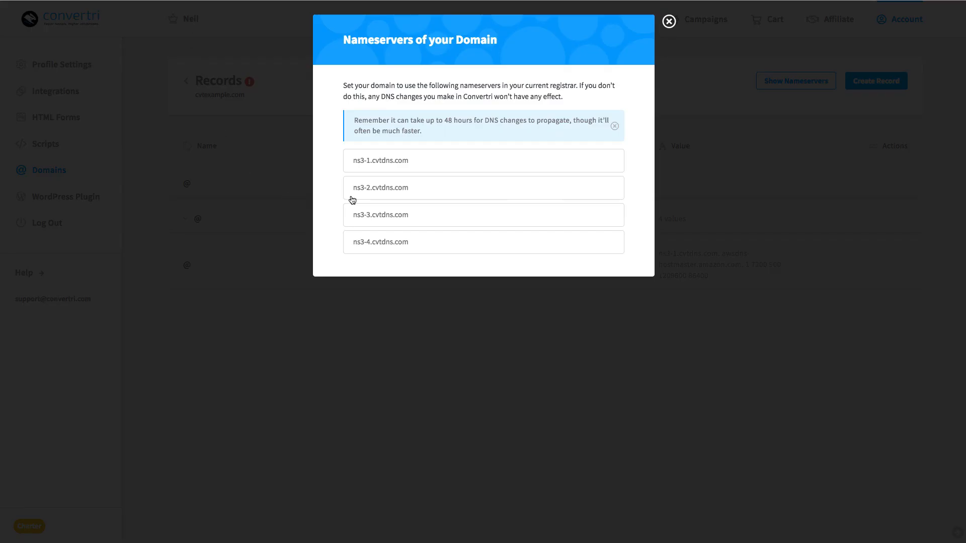
Step: Add ns3-3.cvtdns.com and ns3-4.cvtdns.com from Convertri as further nameservers in GoDaddy and save the nameserver change
left_click(378, 224)
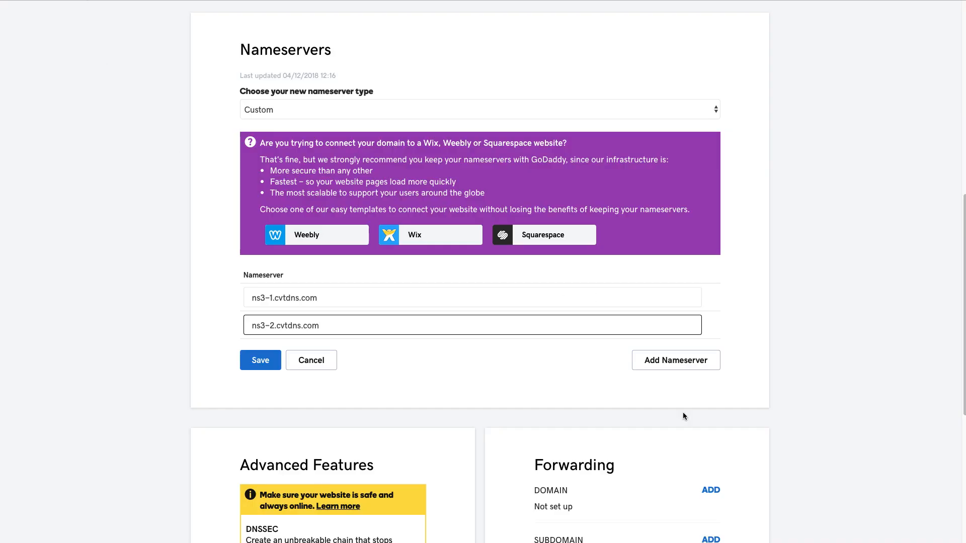
left_click(677, 362)
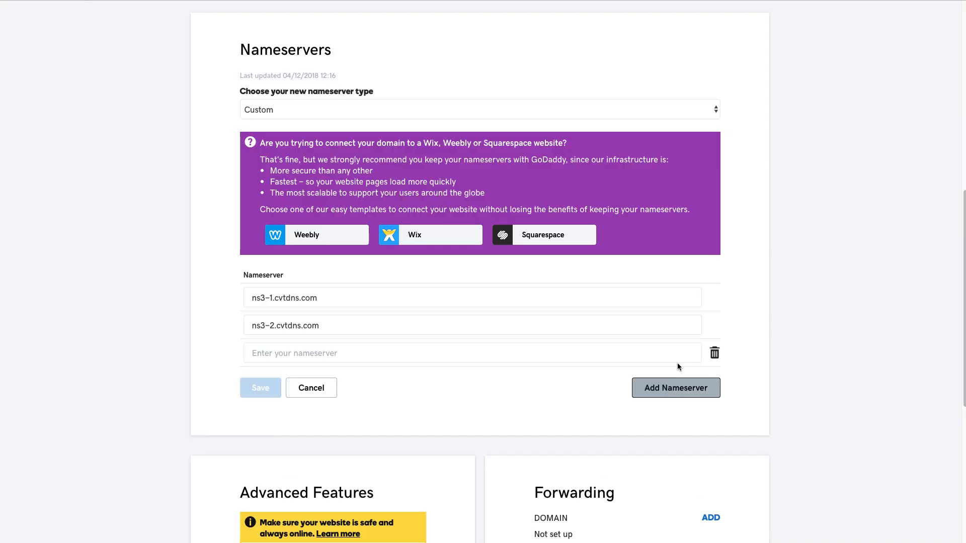
left_click(357, 357)
type("ns3-3.cvtdns.com")
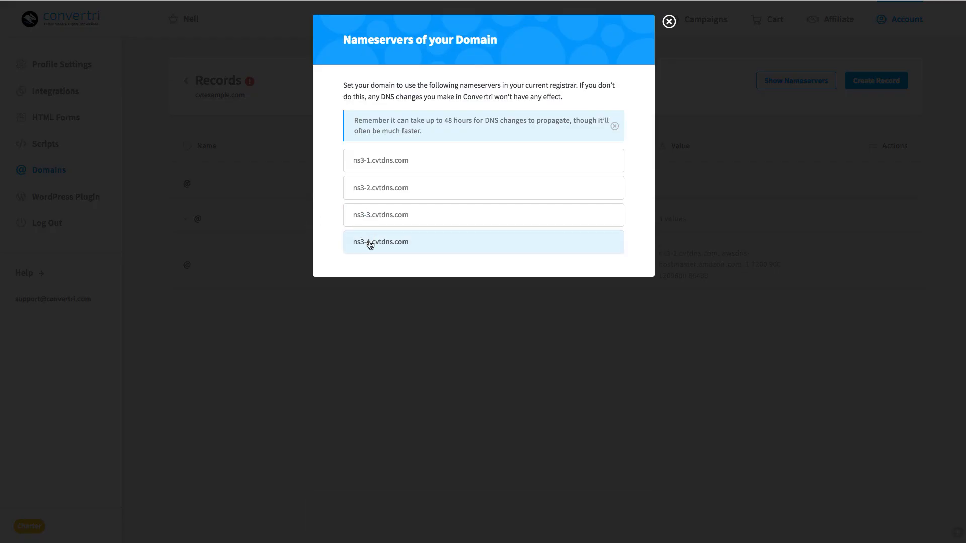
left_click(371, 244)
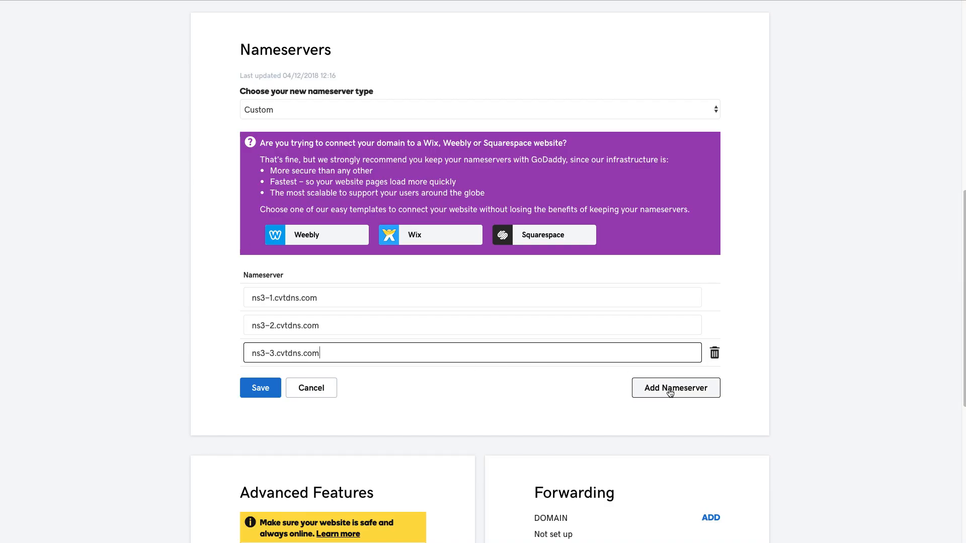
left_click(670, 393)
left_click(372, 380)
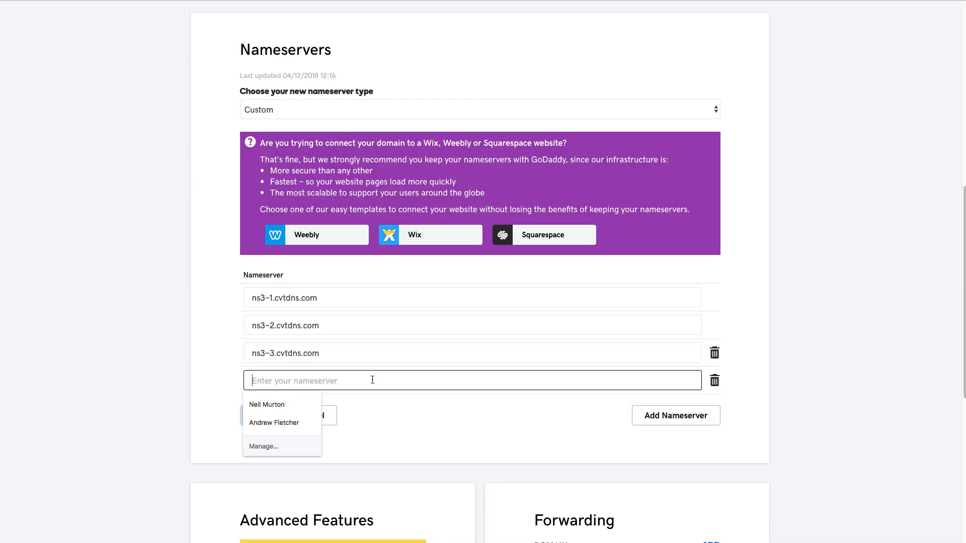
type("ns3-4.cvtdns.com")
left_click(265, 417)
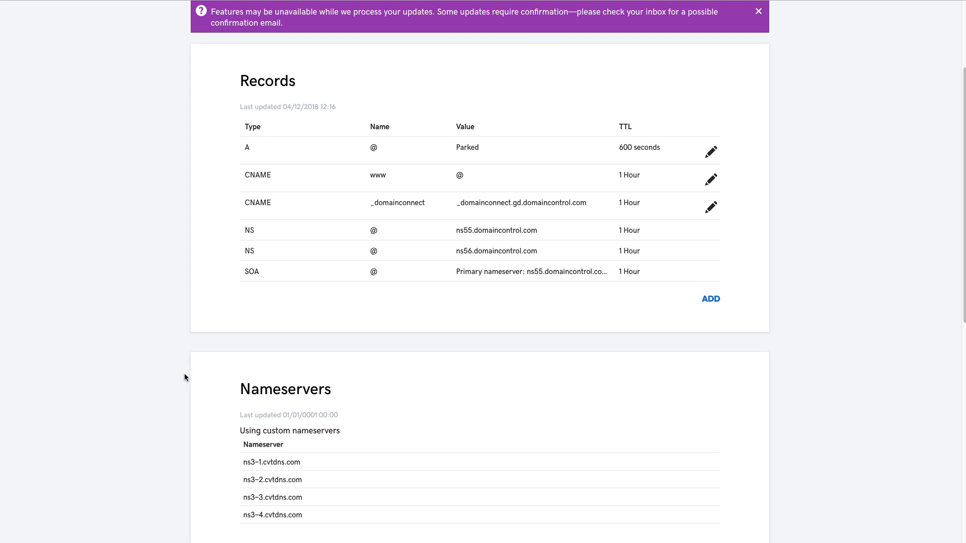
scroll(466, 382, "down", 2)
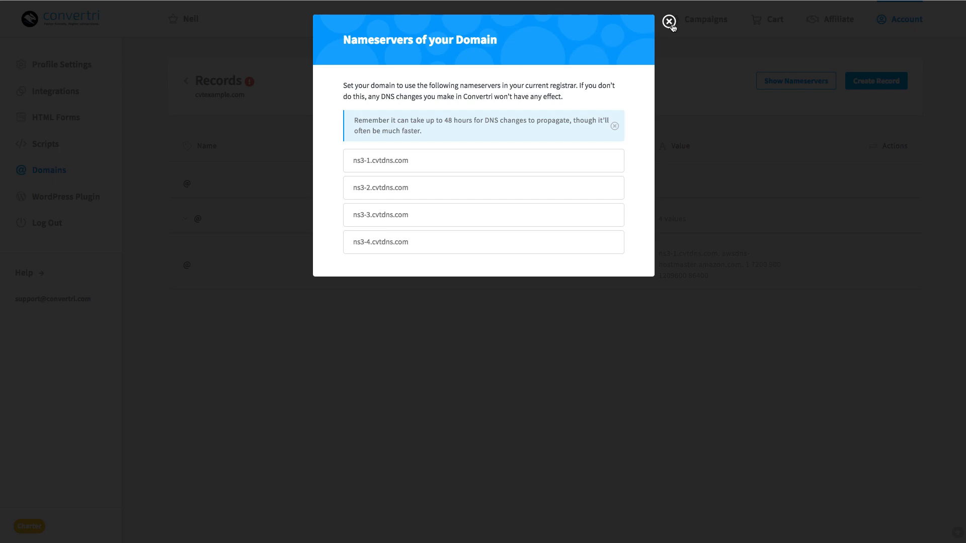
Step: Back in Convertri, close the nameserver list and check the nameserver status notice on the cvtexample.com records page
left_click(669, 22)
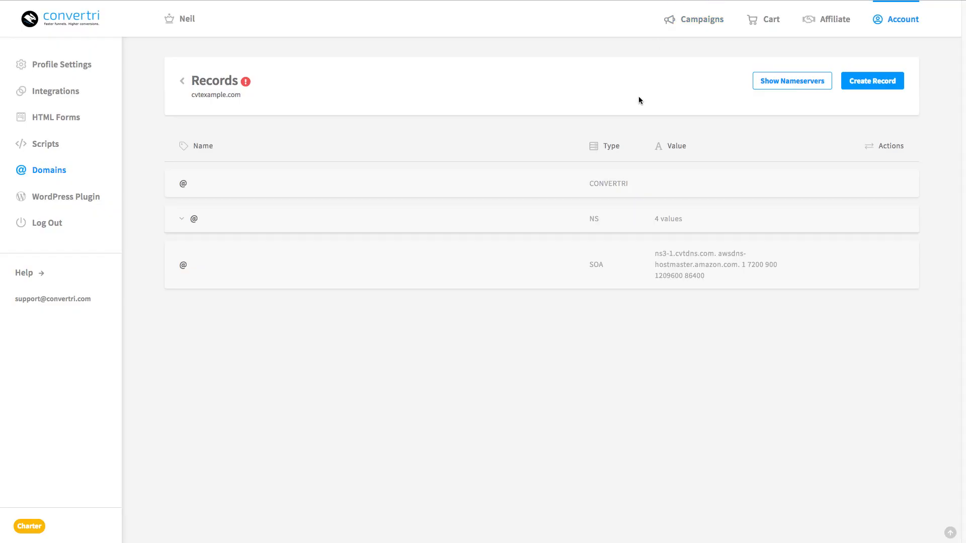
left_click(247, 88)
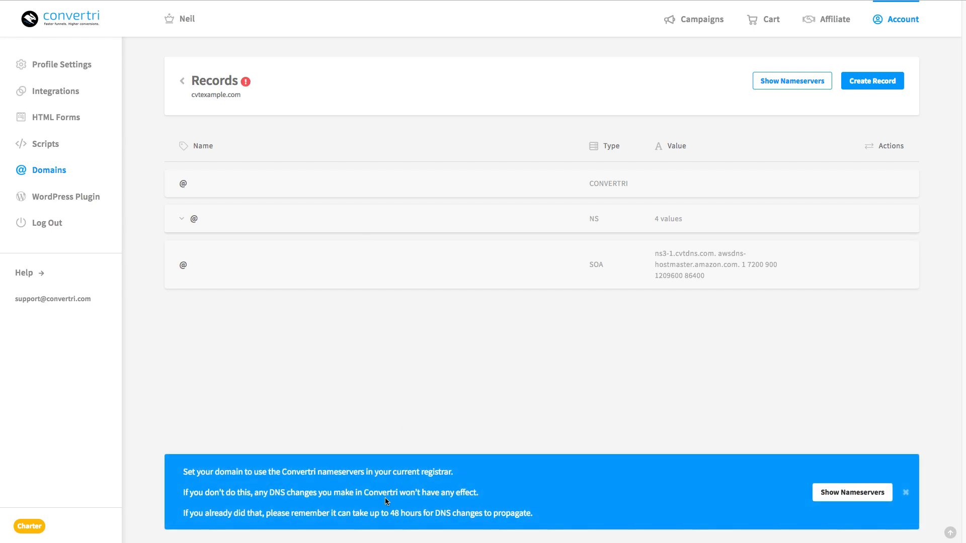
left_click(905, 493)
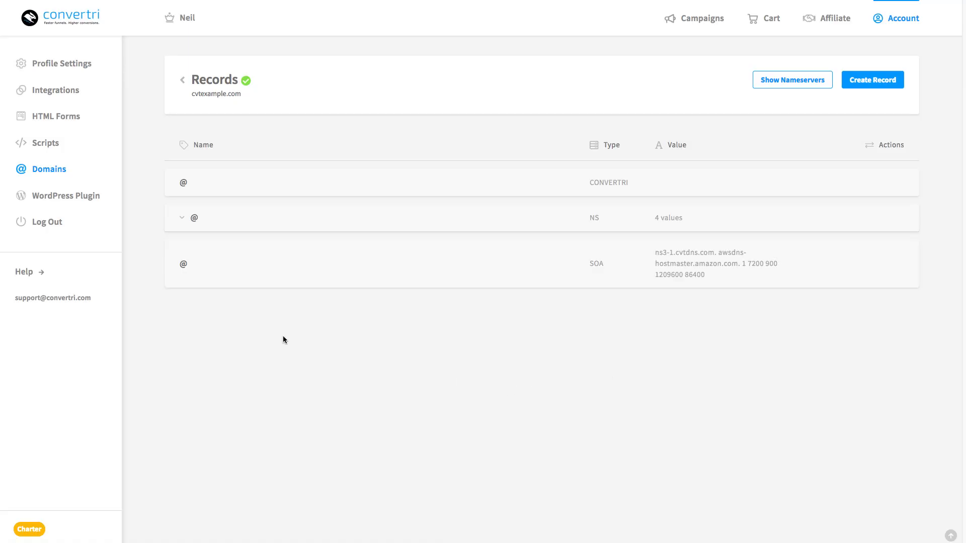
mouse_move(247, 88)
Step: Return to the domain list and enable SSL for cvtexample.com
left_click(182, 80)
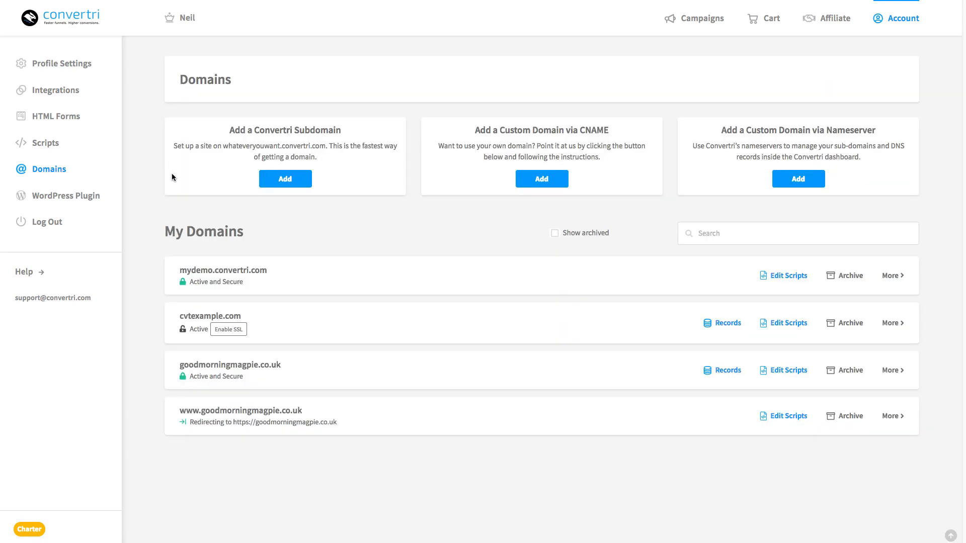
left_click(235, 332)
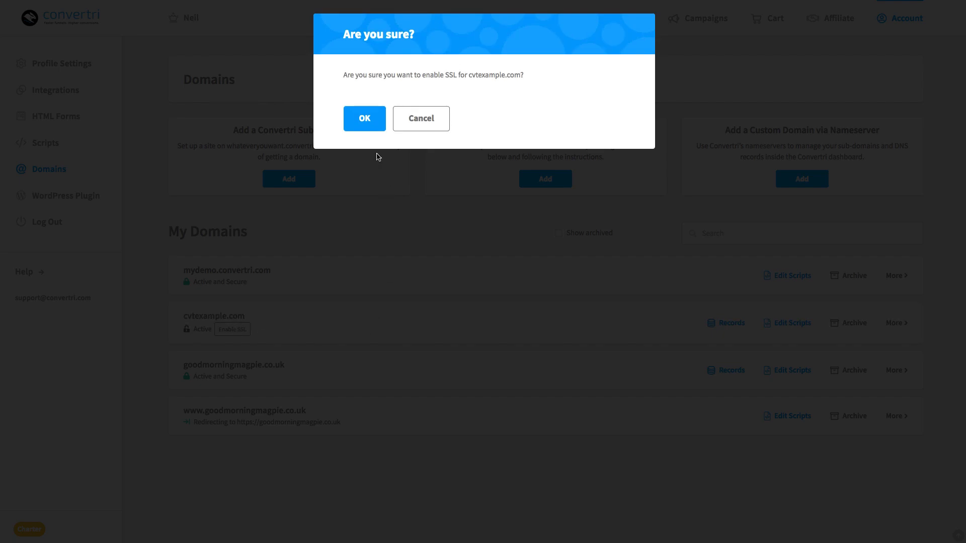
left_click(366, 124)
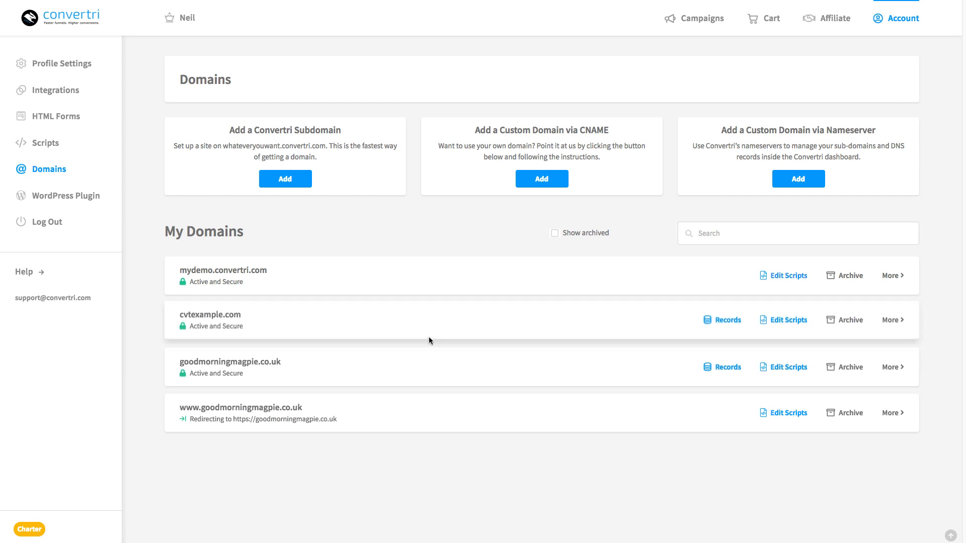
Step: Review the redirect options of cvtexample.com and close its settings without changing them
left_click(897, 323)
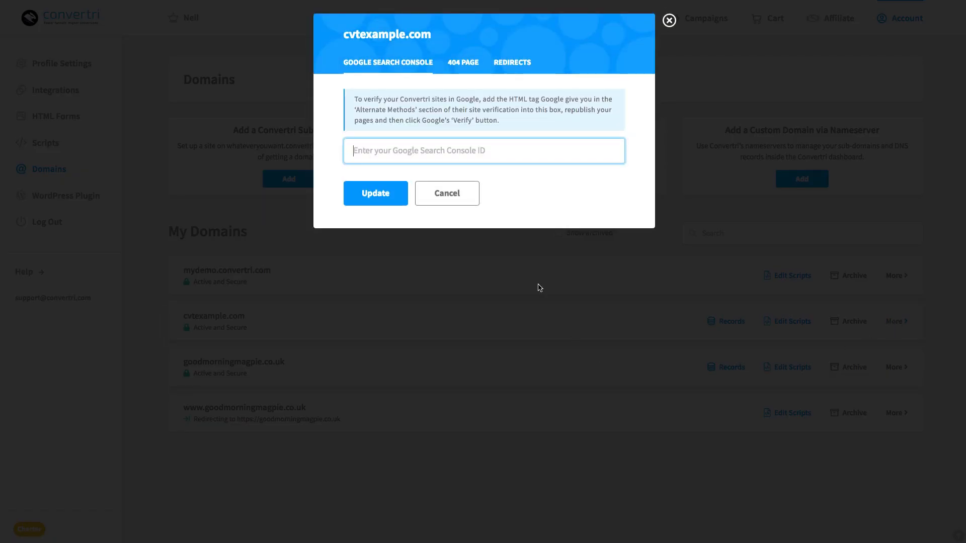
left_click(502, 62)
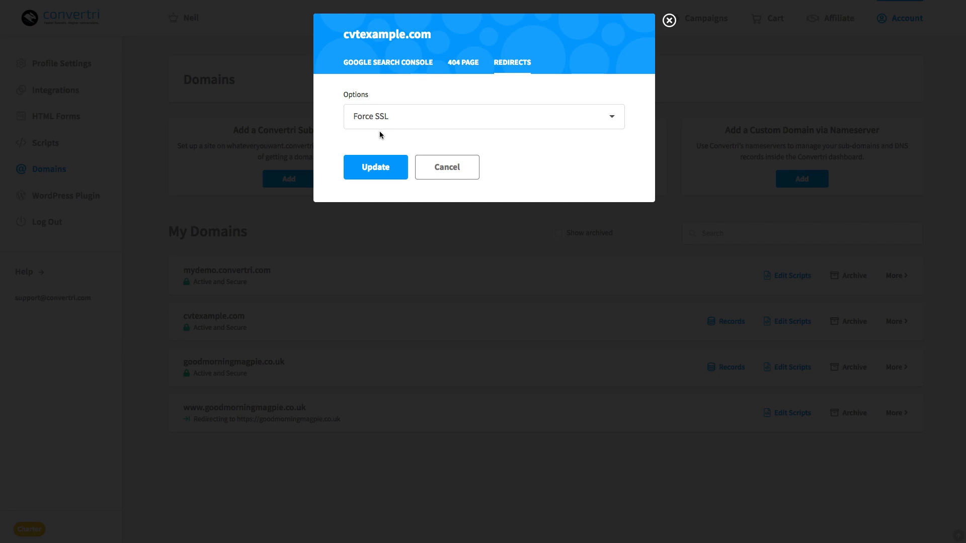
left_click(669, 21)
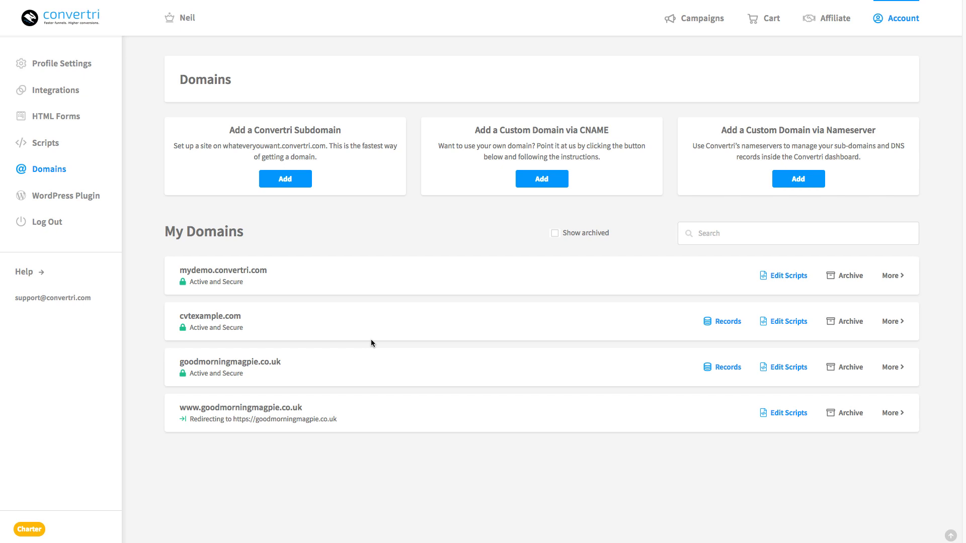
Step: Create a DNS record named www of type CONVERTRI for cvtexample.com
left_click(726, 324)
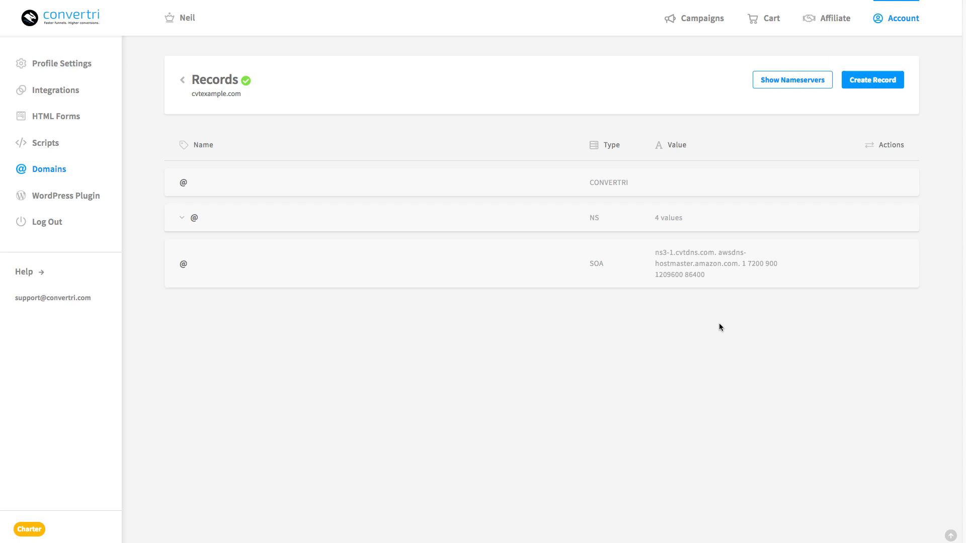
left_click(884, 86)
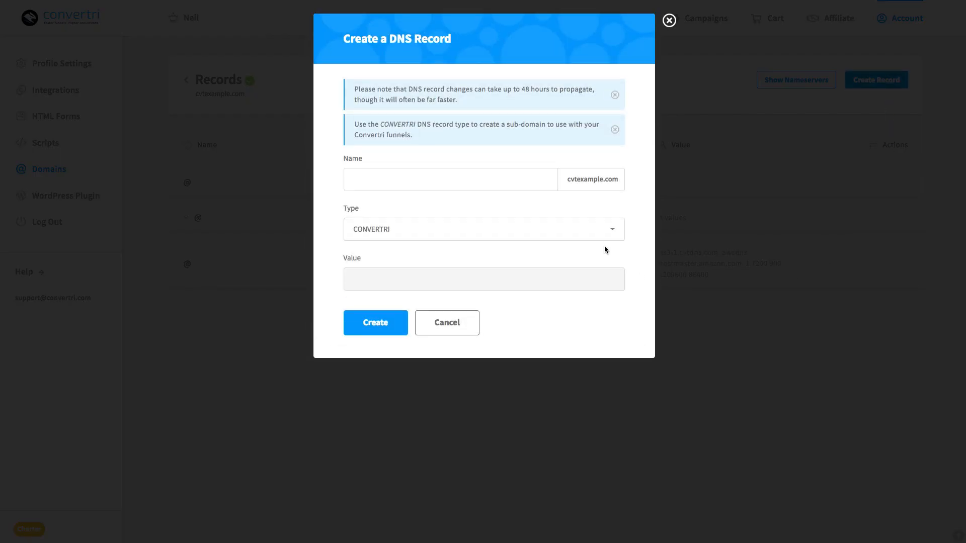
left_click(395, 239)
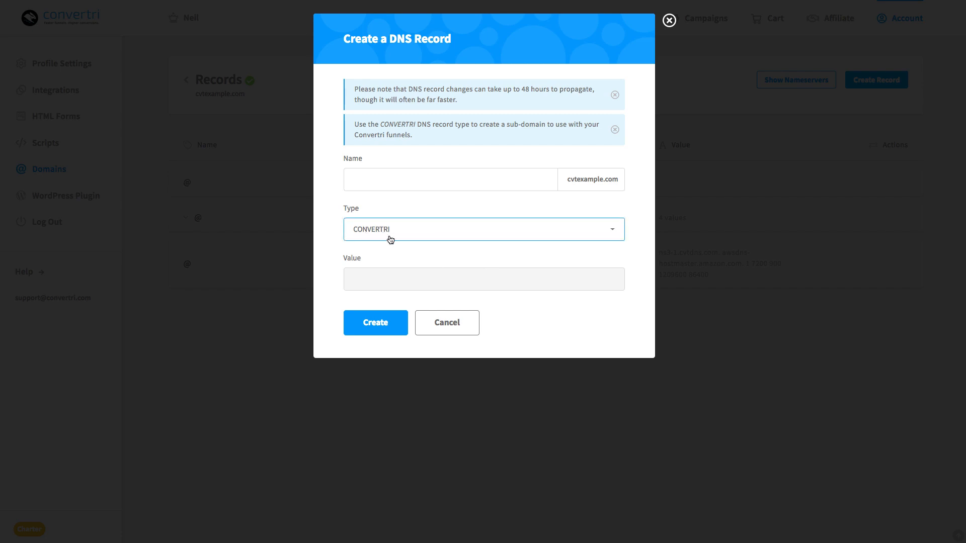
left_click(400, 179)
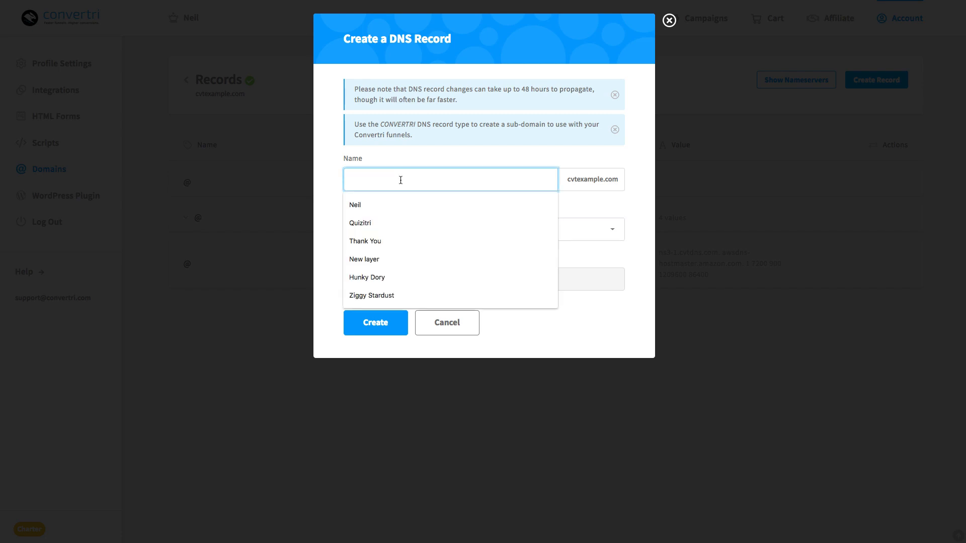
type("www")
left_click(414, 204)
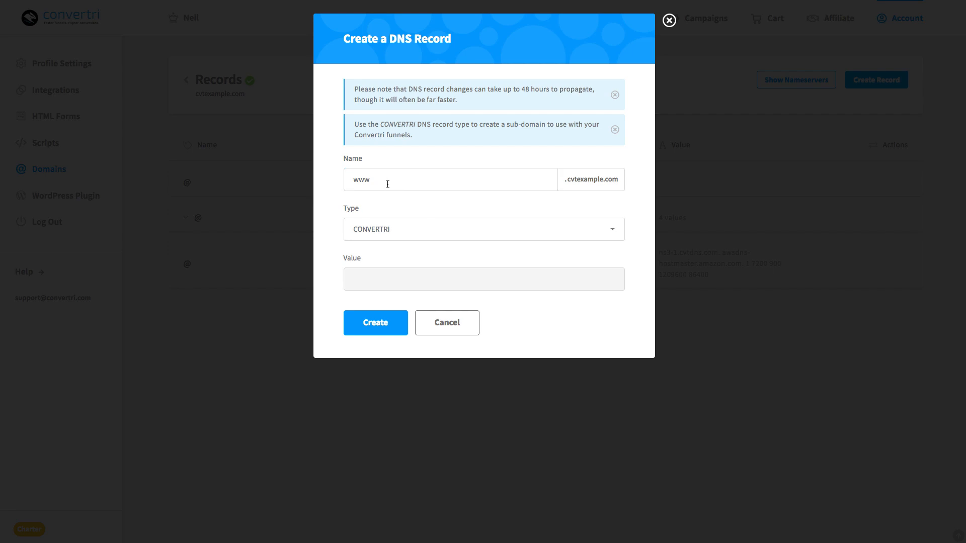
left_click(371, 327)
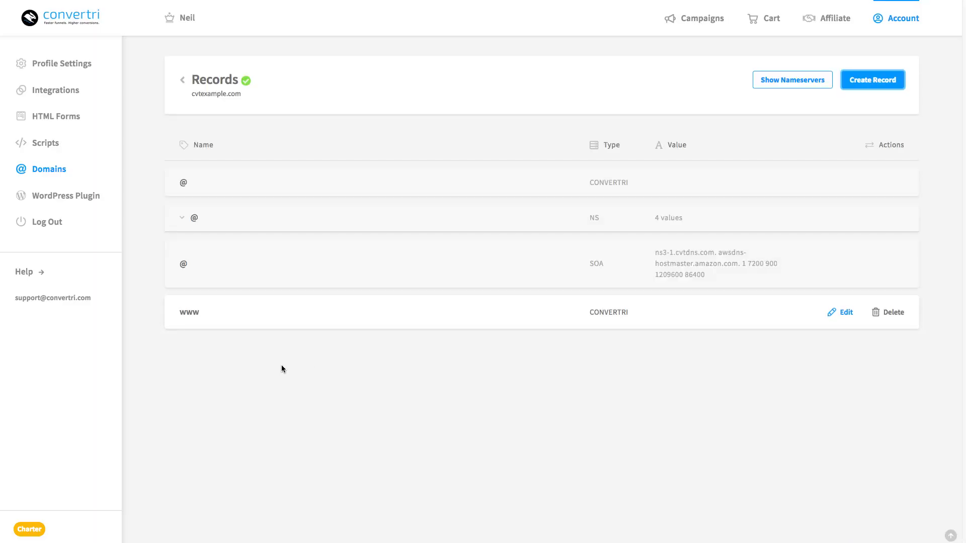
left_click(181, 84)
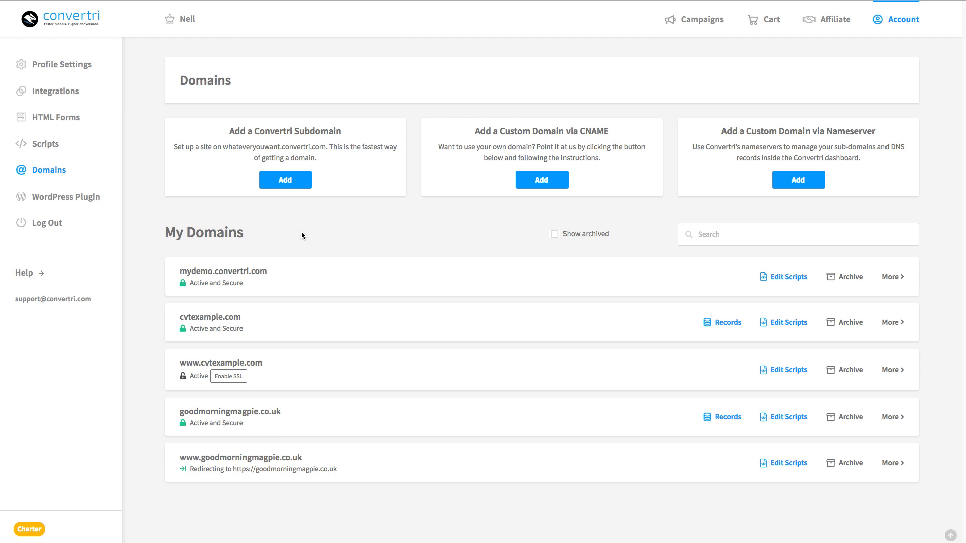
left_click(234, 378)
left_click(362, 124)
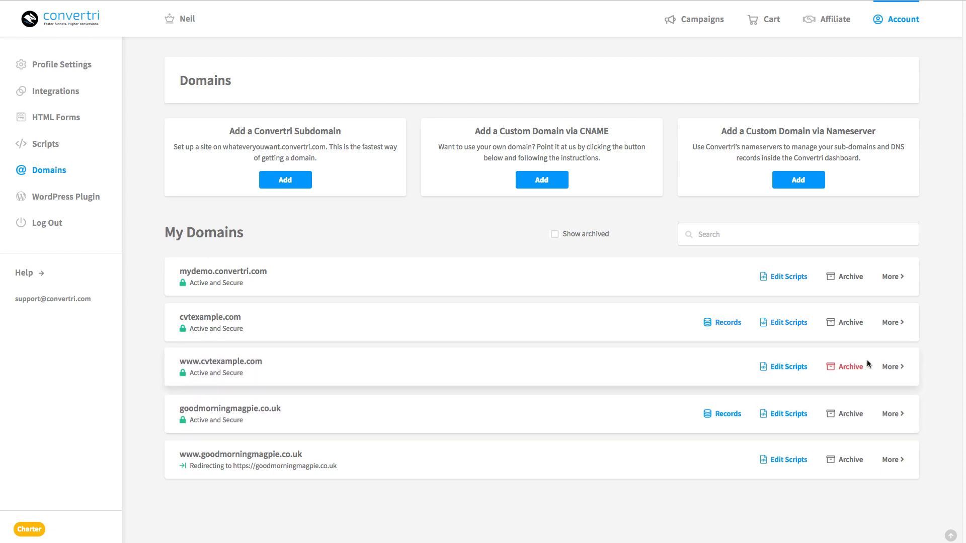
left_click(892, 366)
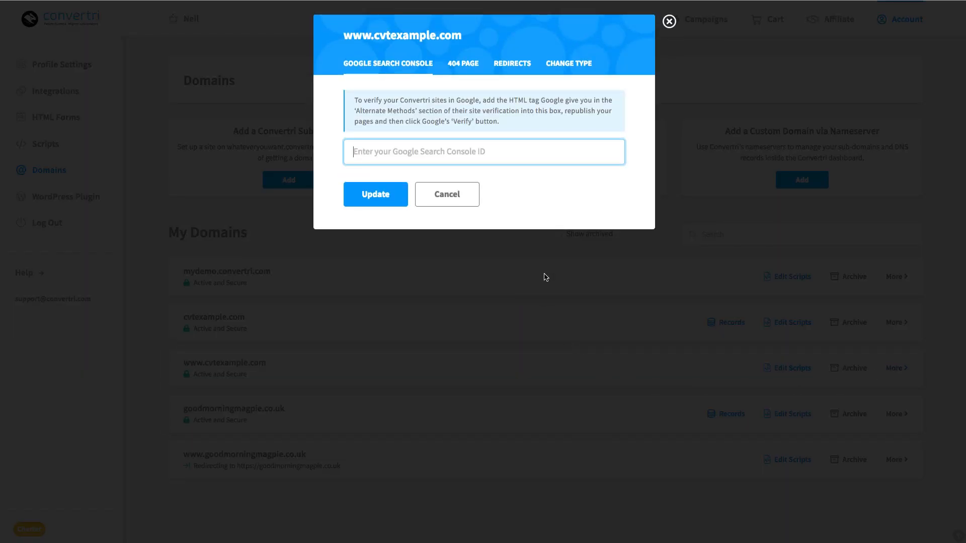
left_click(516, 72)
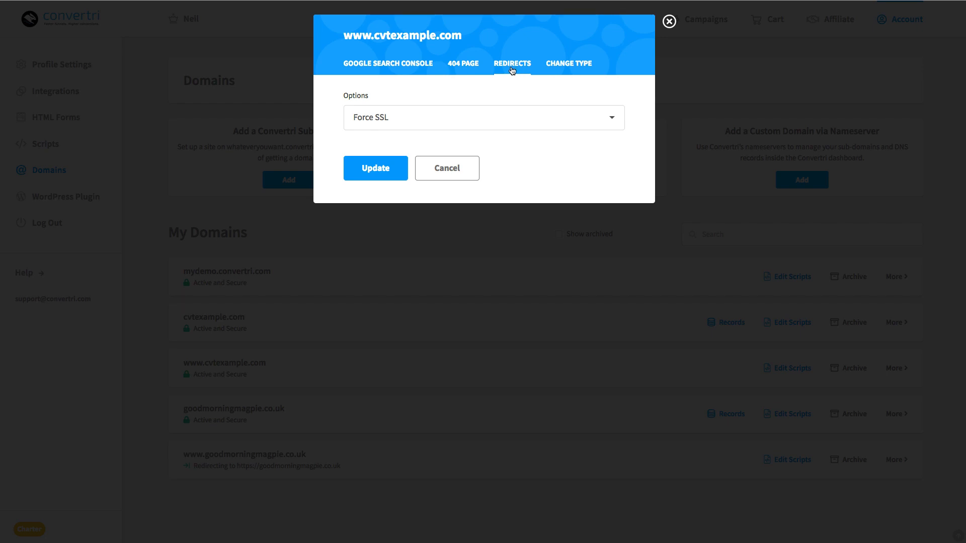
left_click(606, 121)
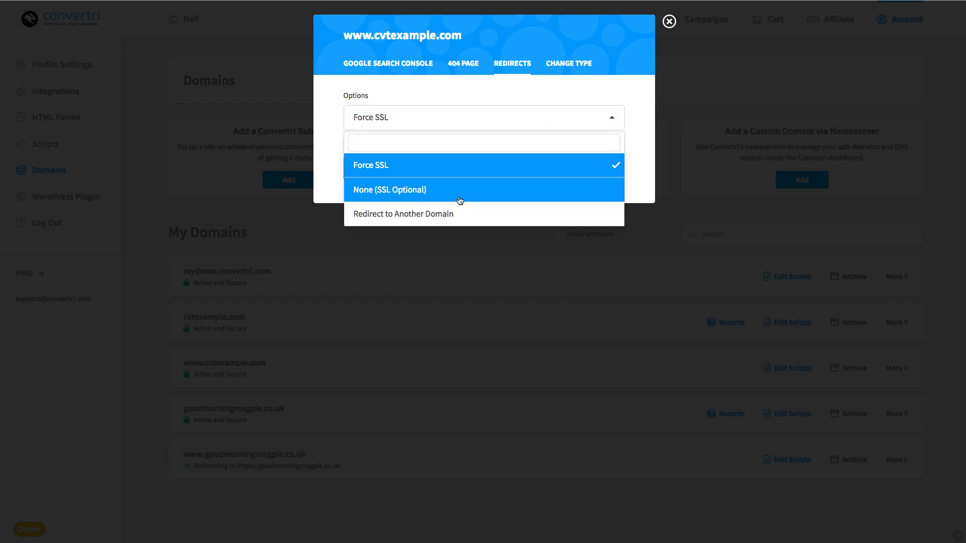
left_click(443, 215)
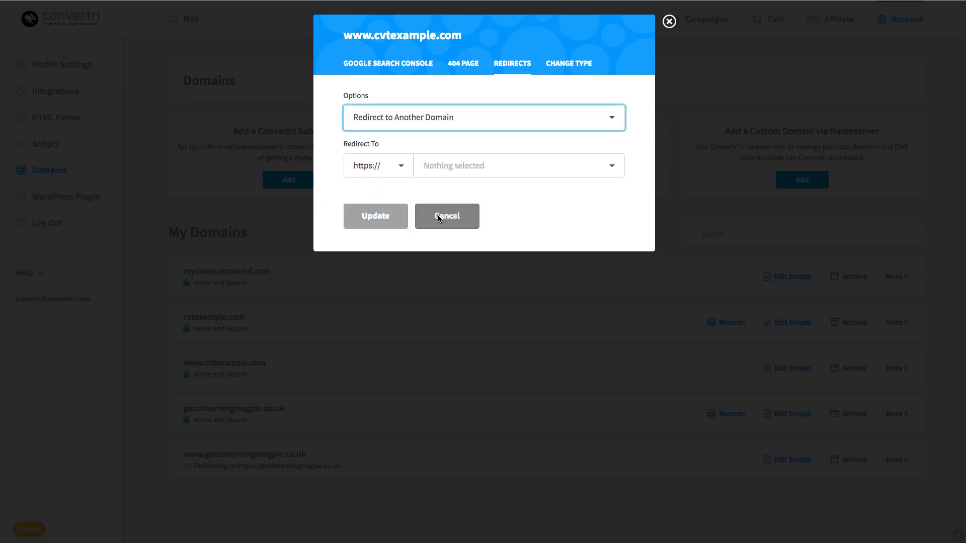
left_click(610, 171)
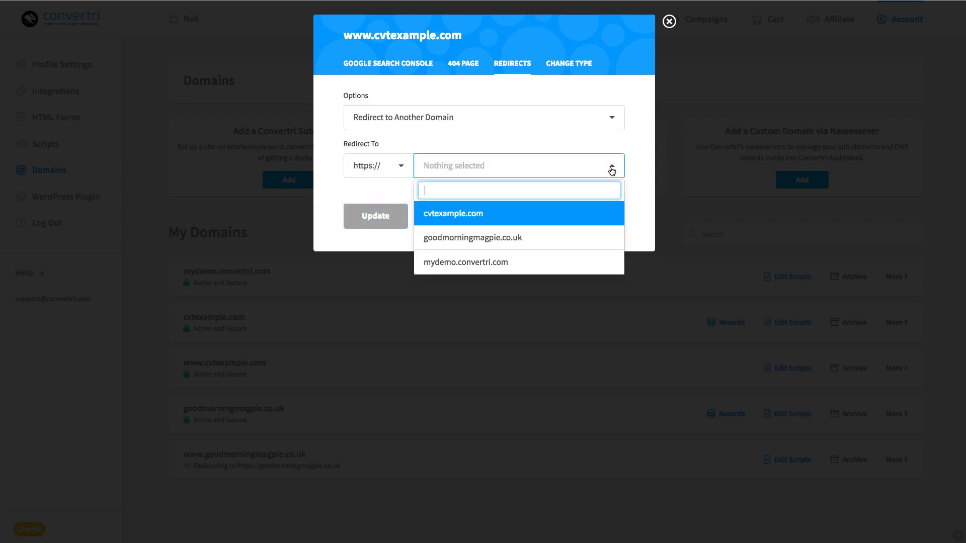
left_click(481, 215)
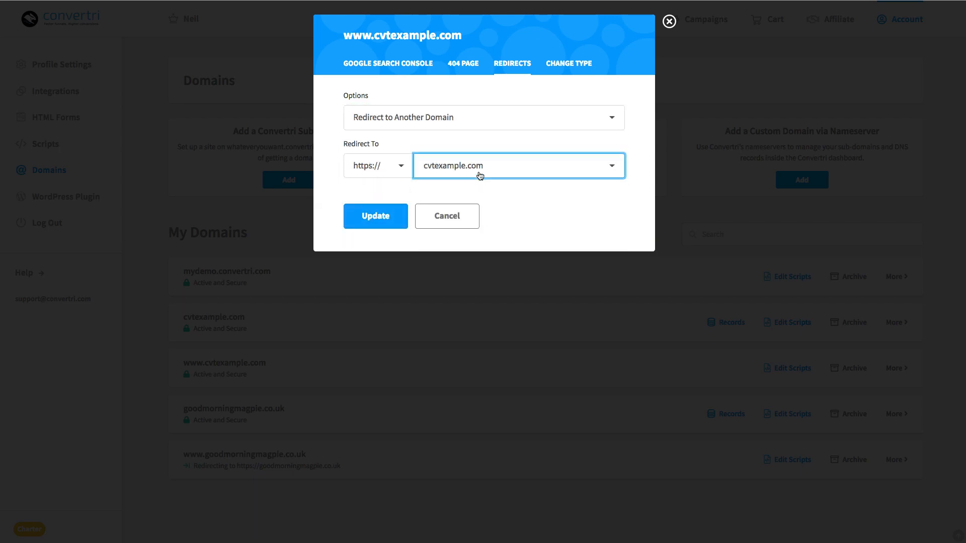
left_click(377, 218)
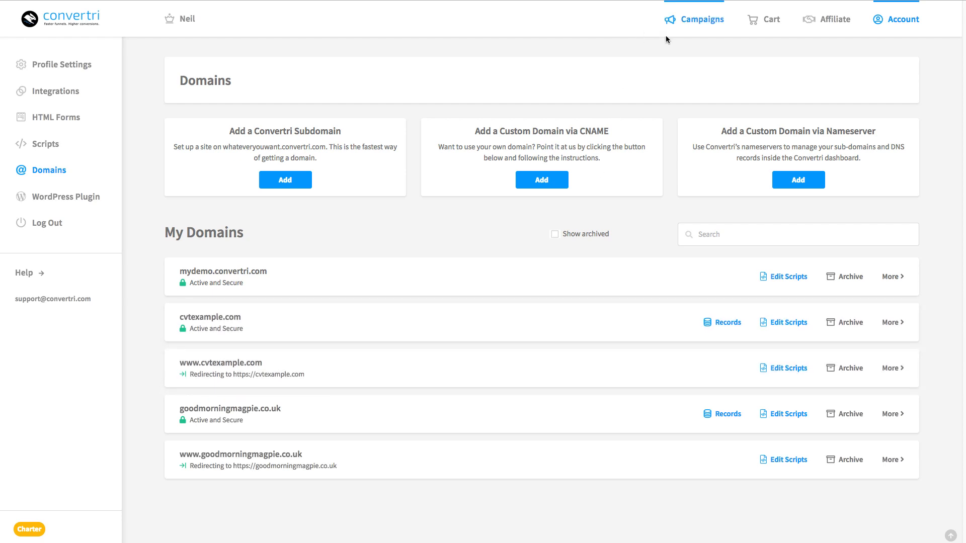
Step: Publish the Coming Soon Page of the cvtexample.com Adventure Funnel with an empty path and view the live page
left_click(704, 21)
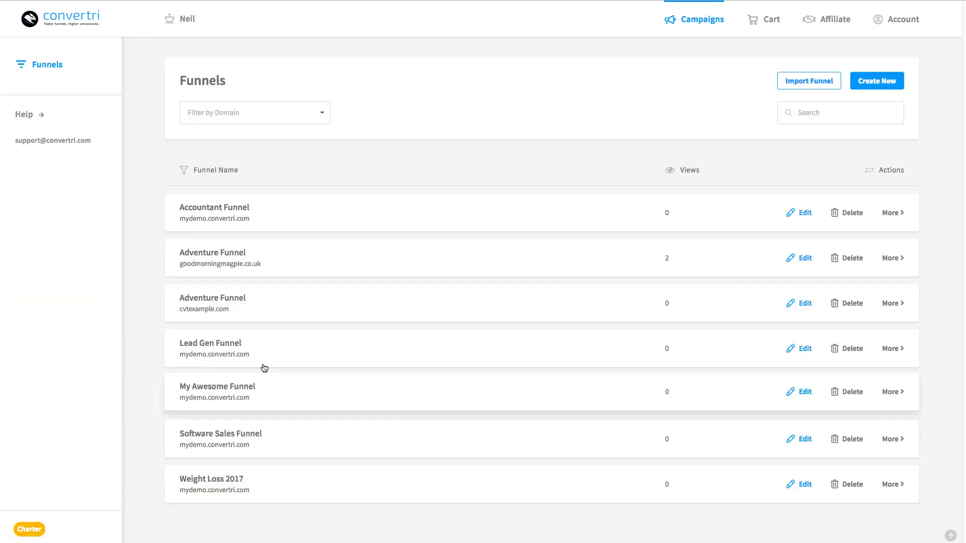
left_click(226, 311)
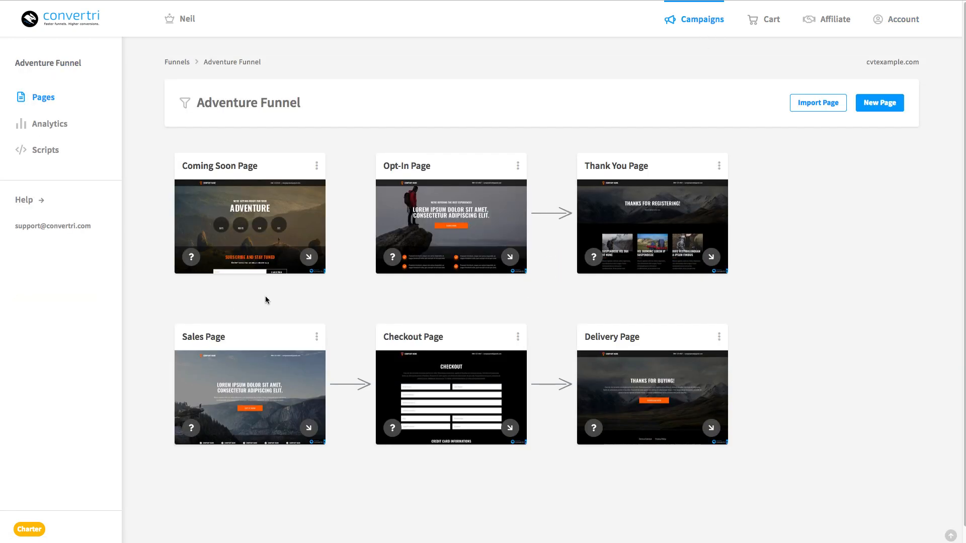
left_click(245, 229)
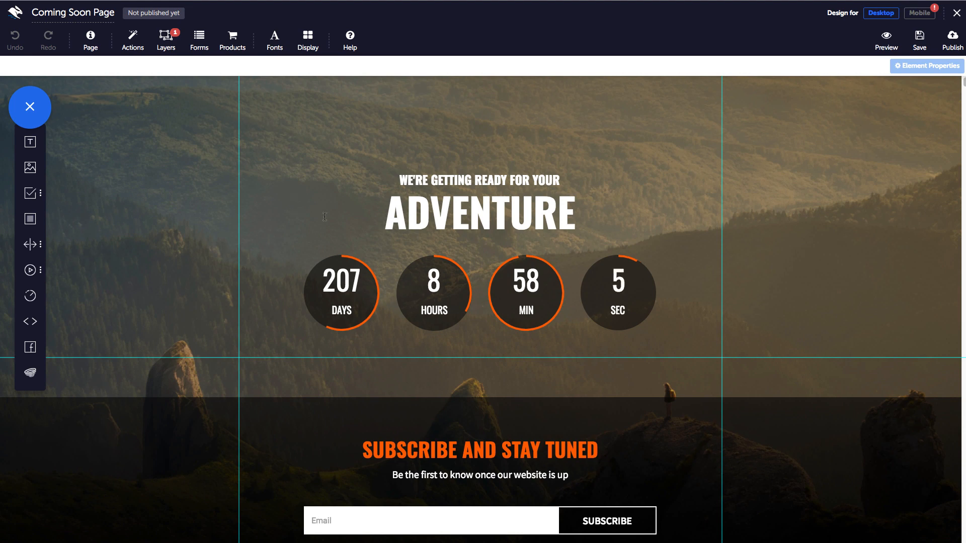
left_click(952, 40)
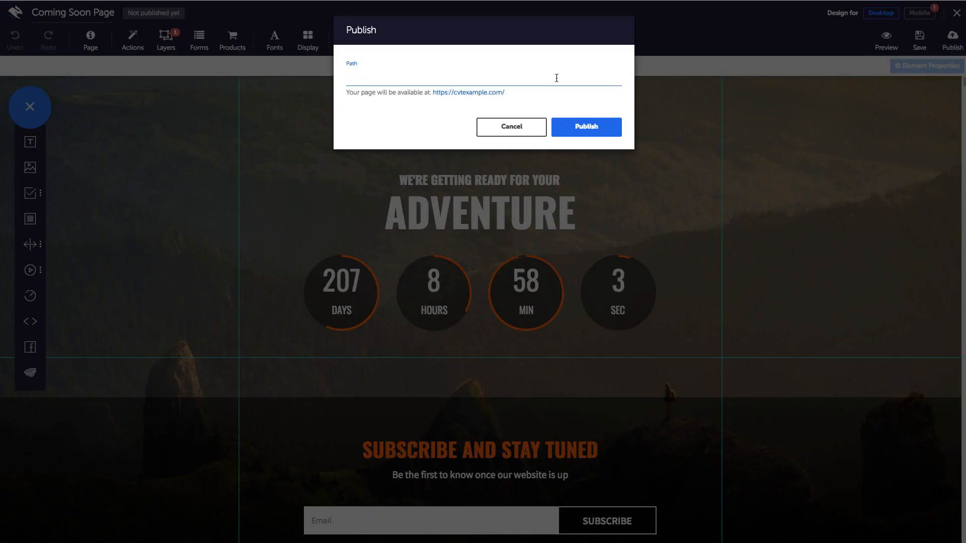
left_click(592, 127)
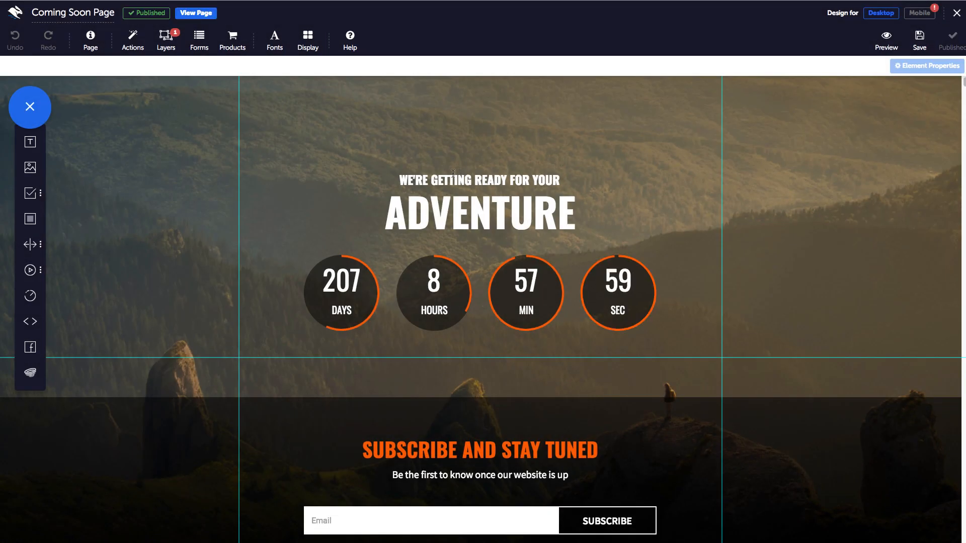
left_click(198, 14)
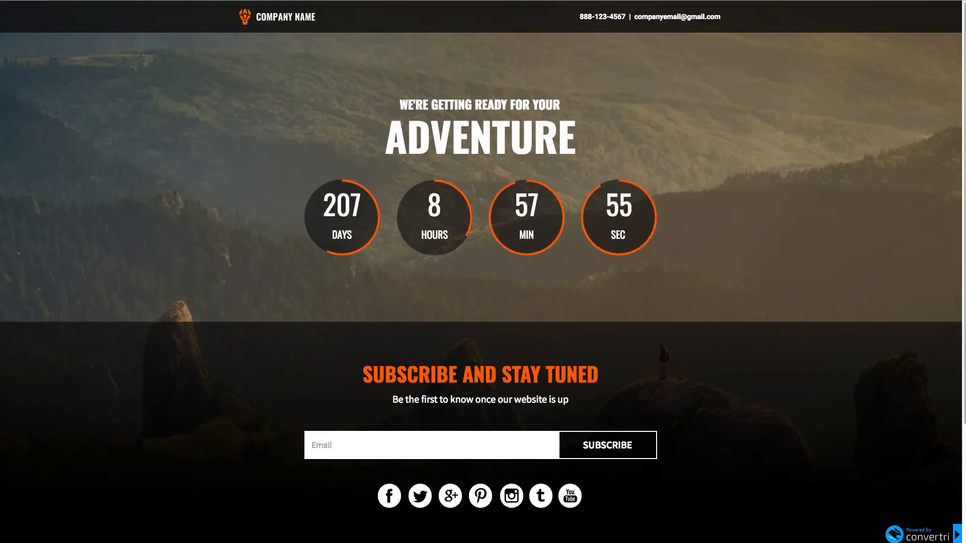